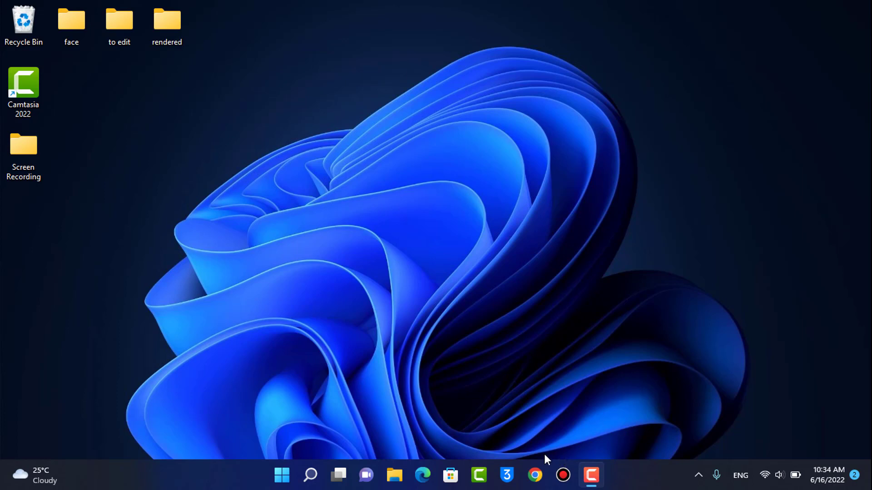
Launch Google Chrome from the taskbar.
{"action": "left_click", "coordinate": [539, 474]}
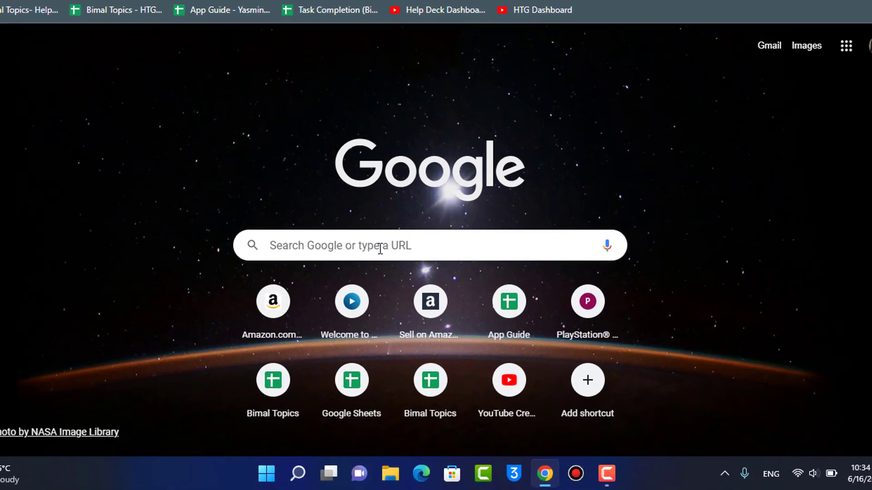
Search for playstation.com and open the PlayStation country selector page.
{"action": "left_click", "coordinate": [387, 267]}
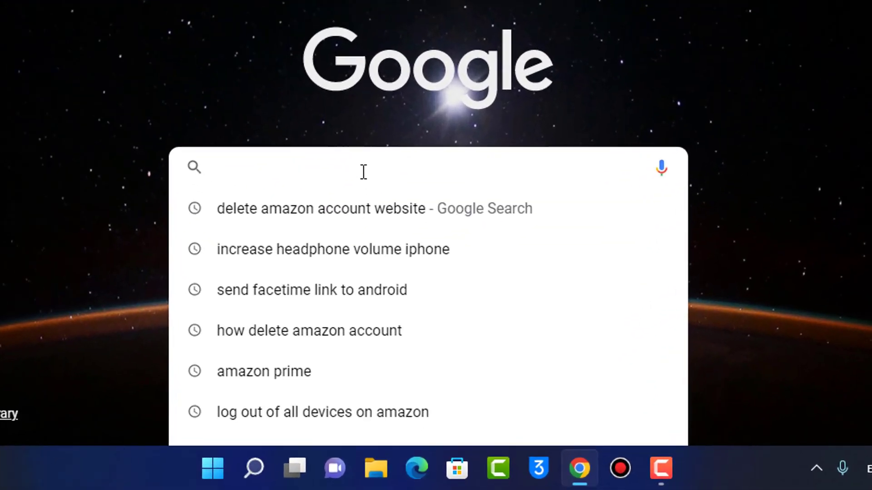
{"action": "type", "text": "playstation"}
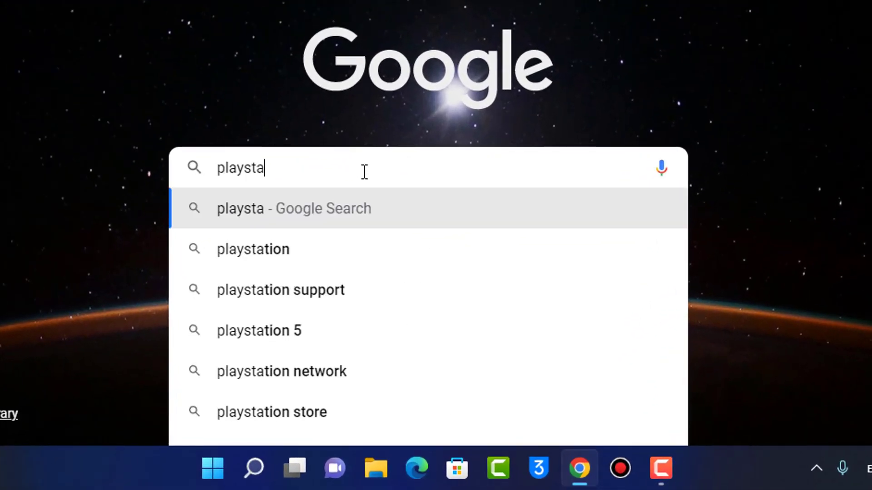
{"action": "type", "text": ".com"}
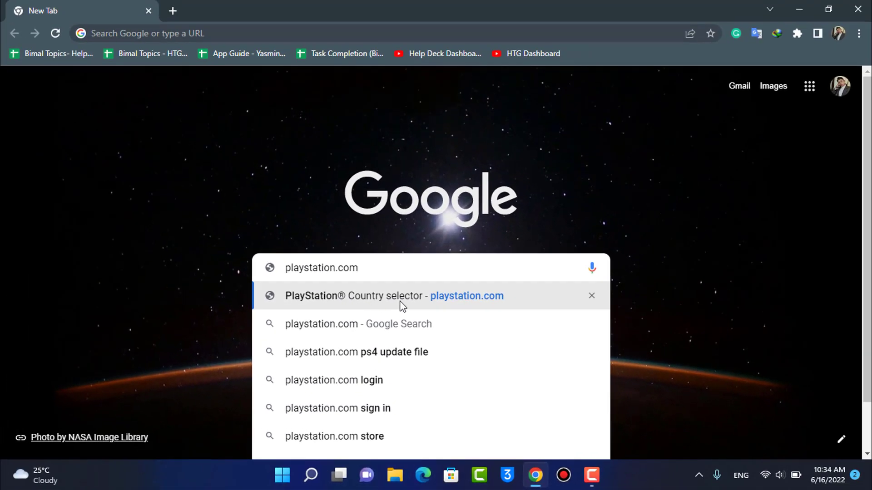
{"action": "left_click", "coordinate": [391, 303]}
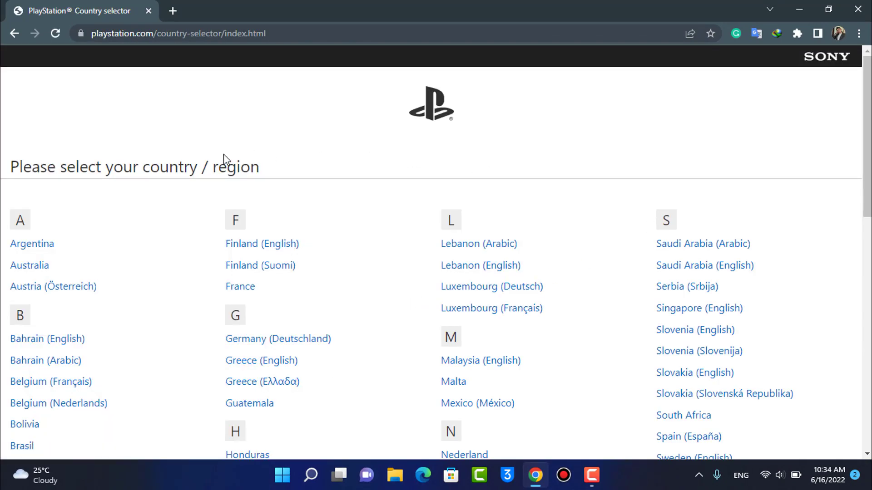
Choose United States from the country list to reach playstation.com/en-us.
{"action": "scroll", "coordinate": [506, 161], "scroll_direction": "down", "scroll_amount": 7}
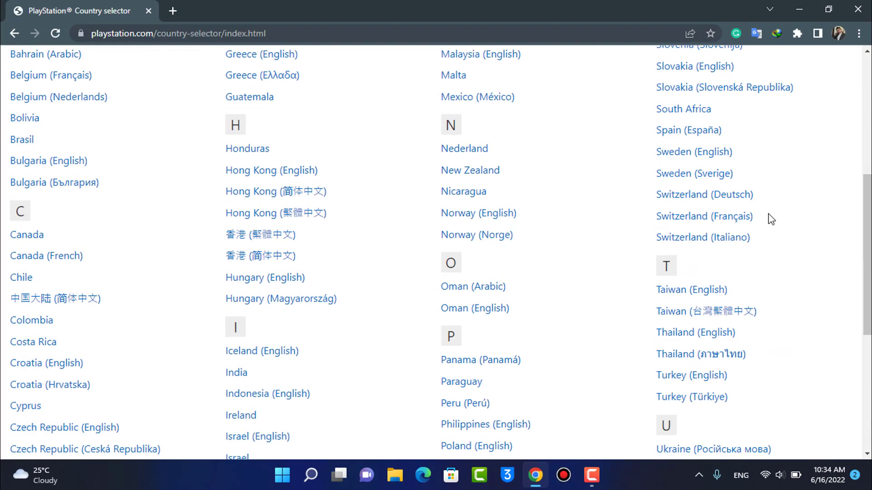
{"action": "scroll", "coordinate": [302, 196], "scroll_direction": "up", "scroll_amount": 7}
{"action": "scroll", "coordinate": [628, 218], "scroll_direction": "down", "scroll_amount": 9}
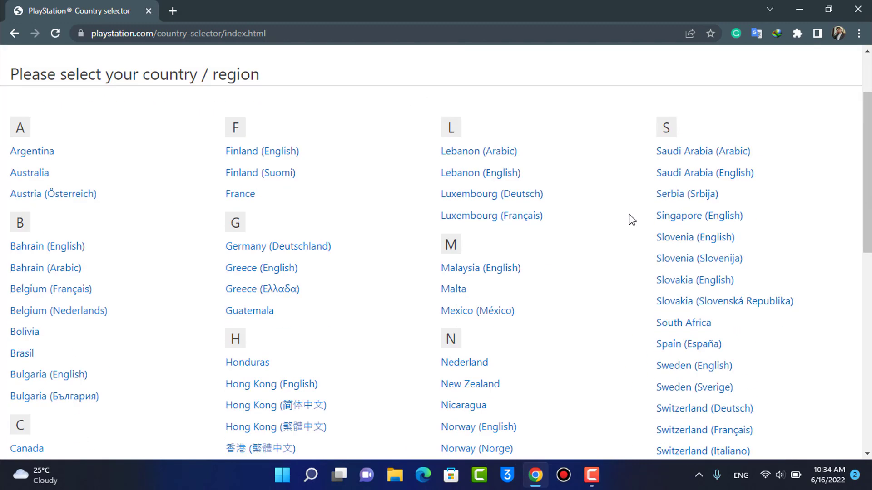
{"action": "scroll", "coordinate": [732, 242], "scroll_direction": "down", "scroll_amount": 4}
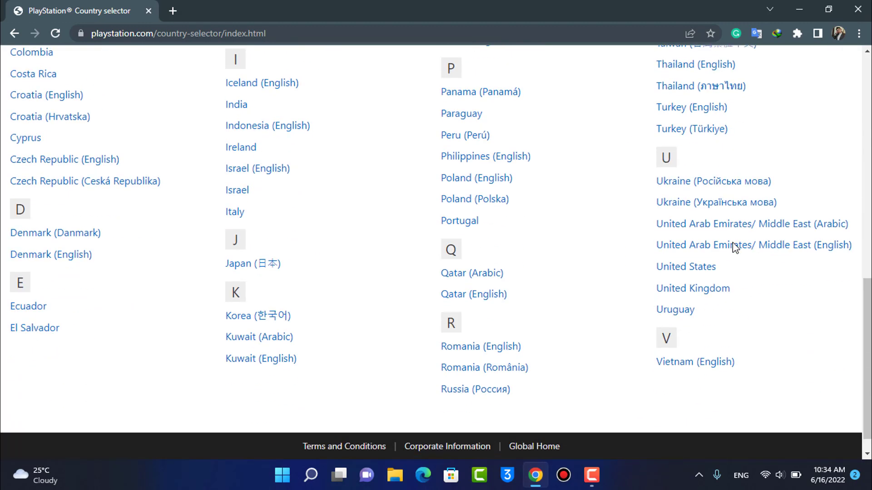
{"action": "left_click", "coordinate": [691, 272]}
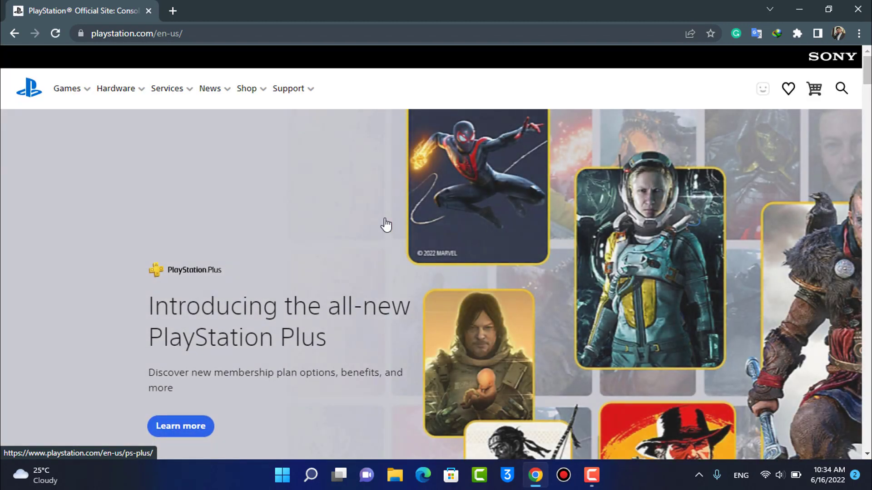
Go from the US PlayStation home page to the Sony account Sign In page.
{"action": "scroll", "coordinate": [388, 227], "scroll_direction": "down", "scroll_amount": 3}
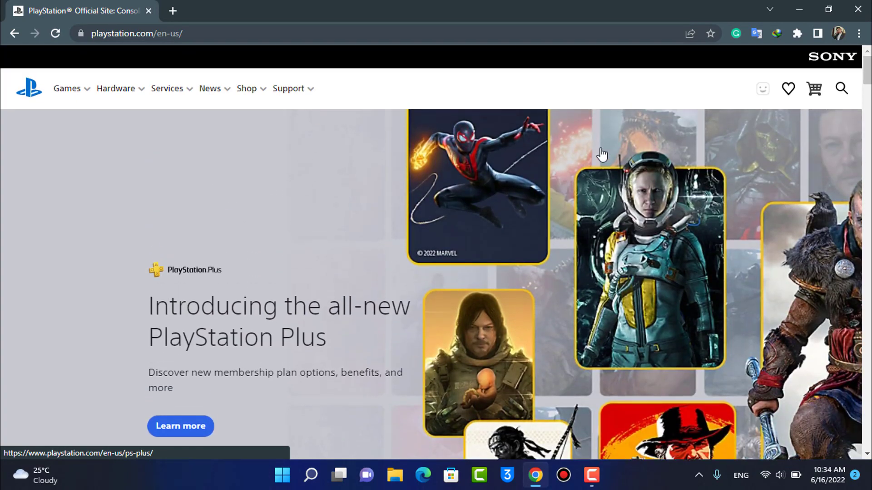
{"action": "scroll", "coordinate": [479, 242], "scroll_direction": "down", "scroll_amount": 12}
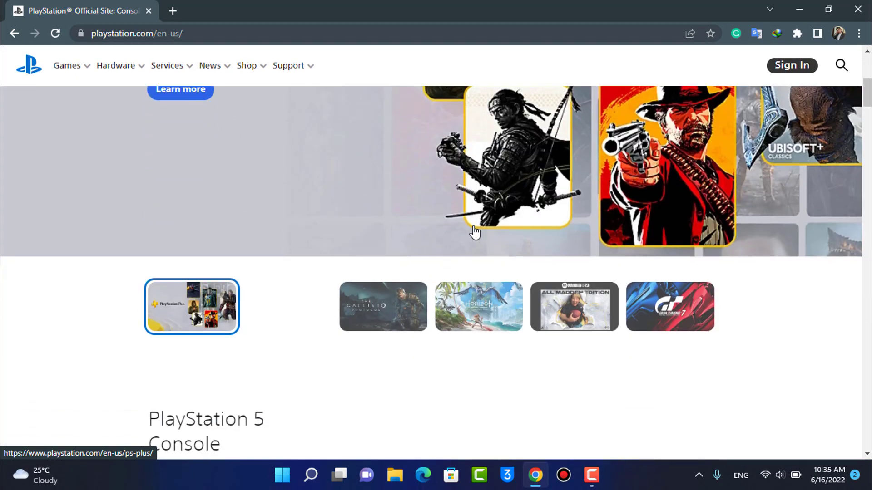
{"action": "scroll", "coordinate": [478, 225], "scroll_direction": "down", "scroll_amount": 4}
{"action": "scroll", "coordinate": [477, 230], "scroll_direction": "up", "scroll_amount": 15}
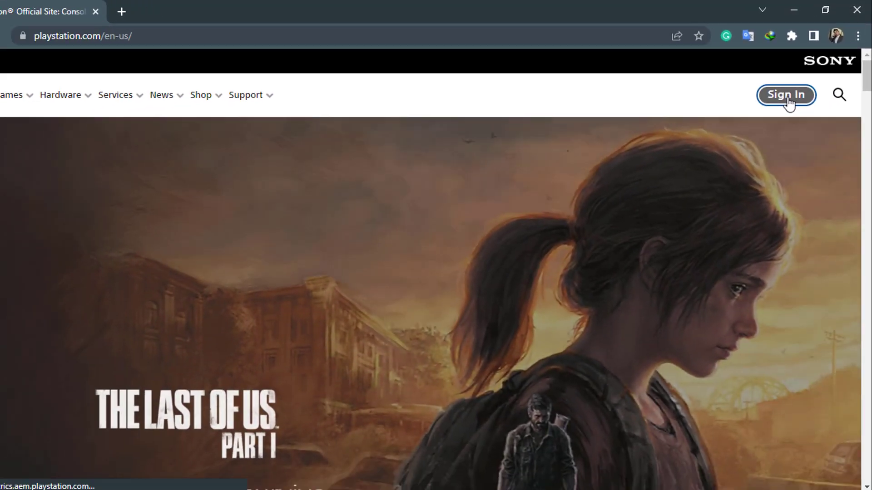
{"action": "left_click", "coordinate": [772, 114]}
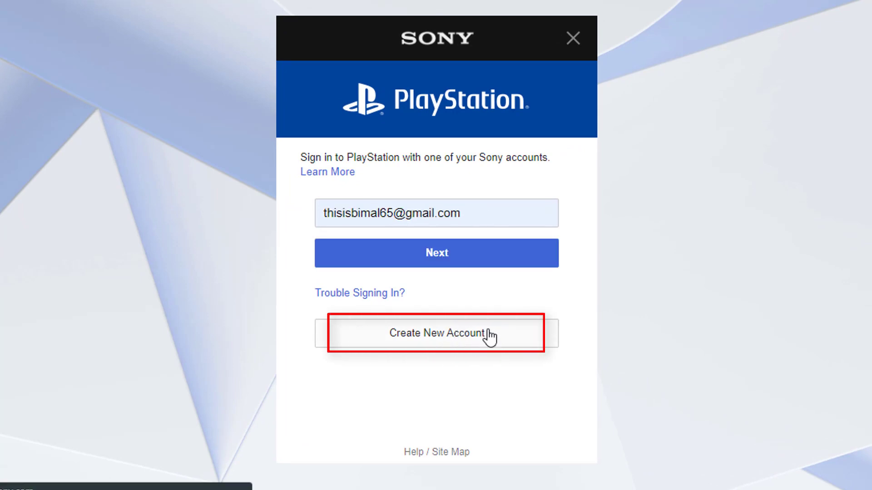
{"action": "left_click", "coordinate": [490, 336]}
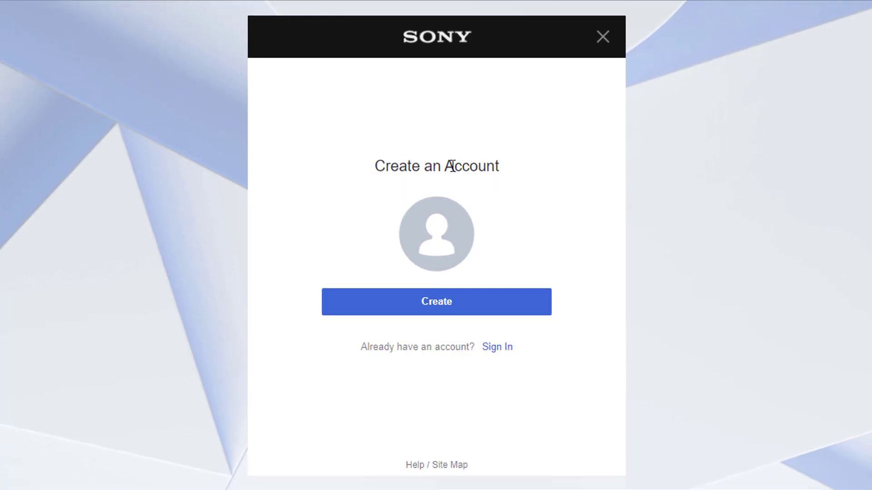
{"action": "left_click", "coordinate": [440, 314]}
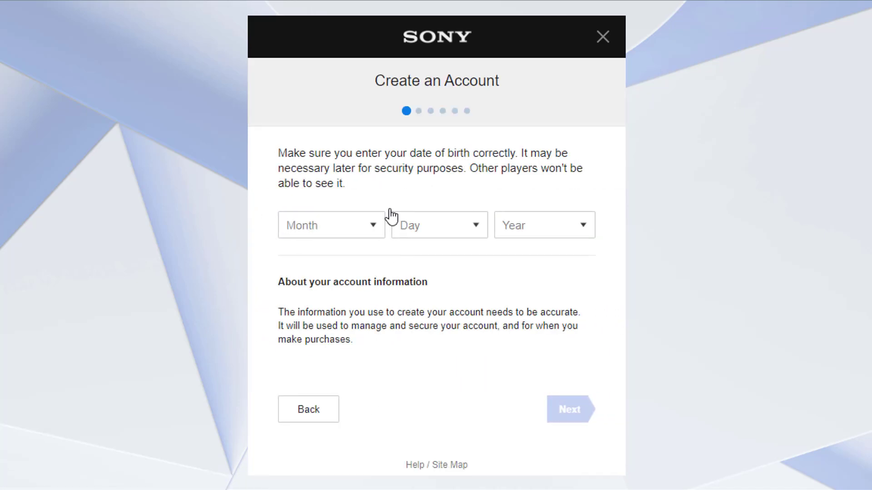
{"action": "left_click", "coordinate": [360, 227]}
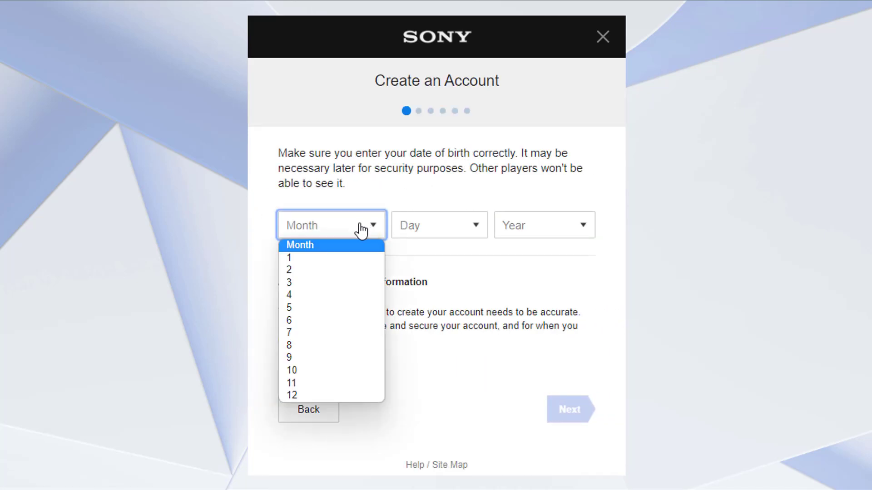
{"action": "left_click", "coordinate": [331, 270]}
{"action": "left_click", "coordinate": [422, 229]}
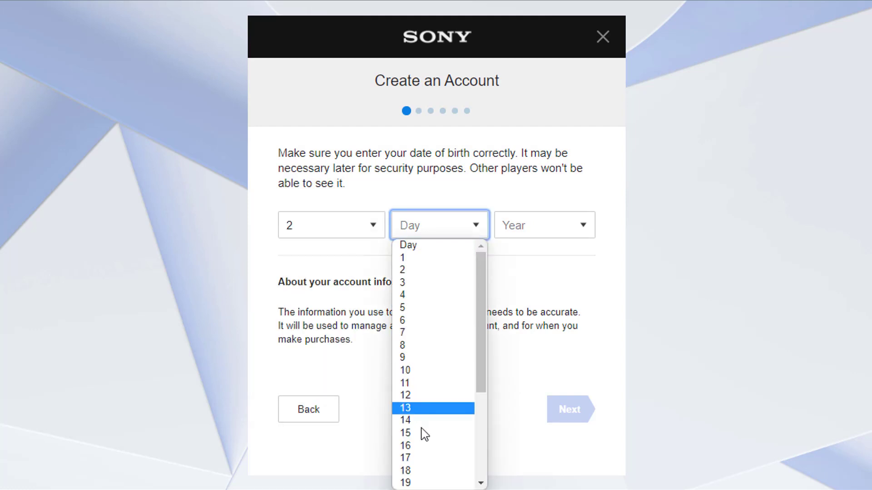
{"action": "left_click", "coordinate": [421, 481]}
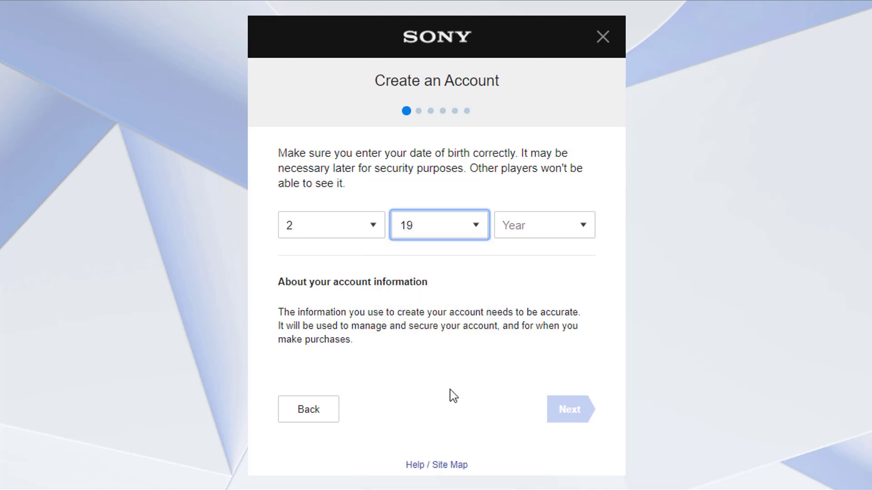
{"action": "left_click", "coordinate": [525, 237]}
{"action": "scroll", "coordinate": [527, 359], "scroll_direction": "down", "scroll_amount": 1}
{"action": "left_click", "coordinate": [513, 458]}
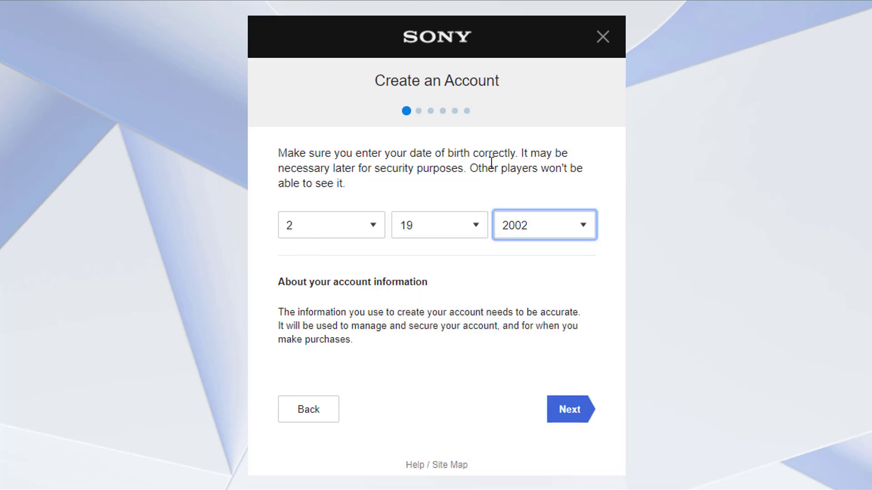
{"action": "left_click", "coordinate": [571, 415]}
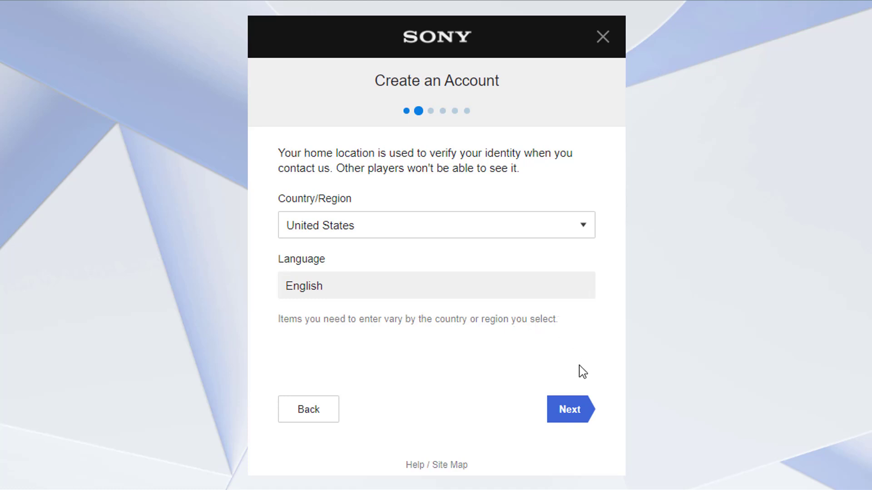
{"action": "left_click", "coordinate": [585, 413]}
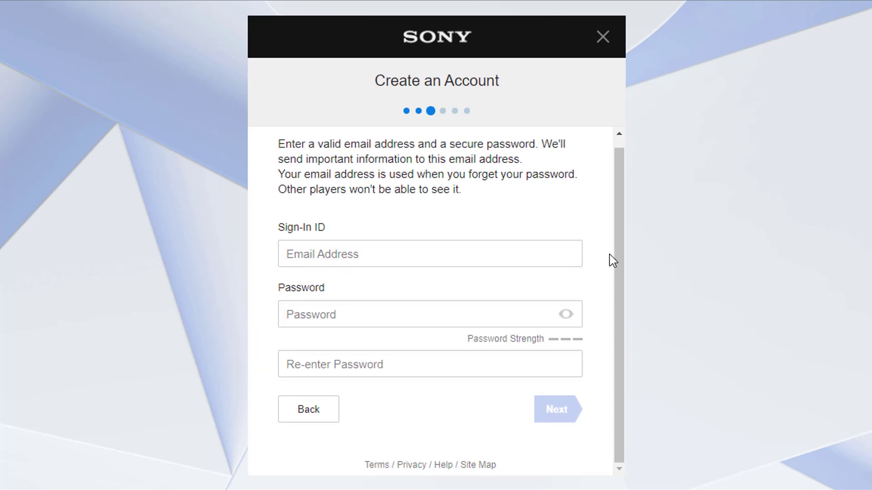
Enter the Outlook e-mail address as the sign-in ID, fixing a typo.
{"action": "left_click", "coordinate": [406, 264]}
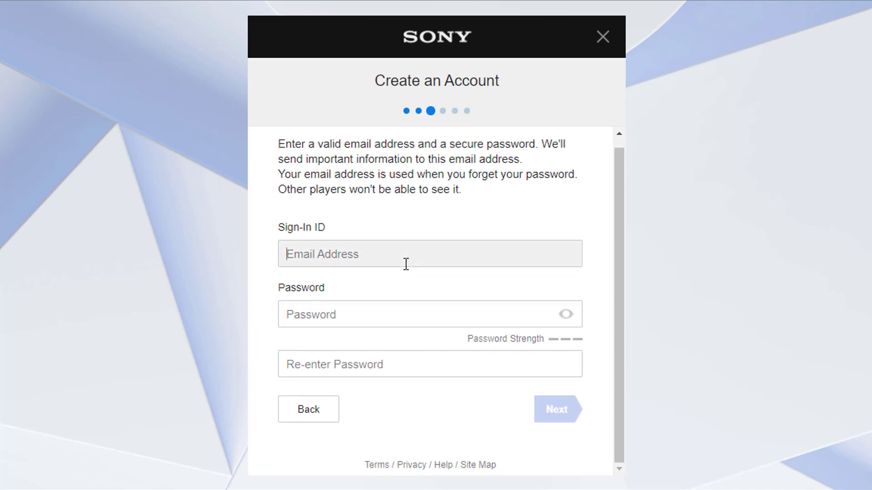
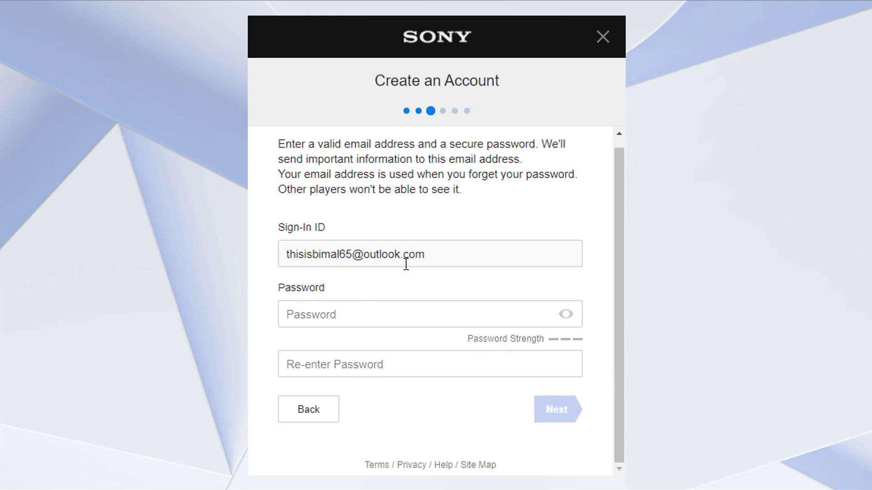
Enter and confirm the password, check it with the reveal toggle, and submit.
{"action": "left_click", "coordinate": [323, 304]}
{"action": "type", "text": "a•••••"}
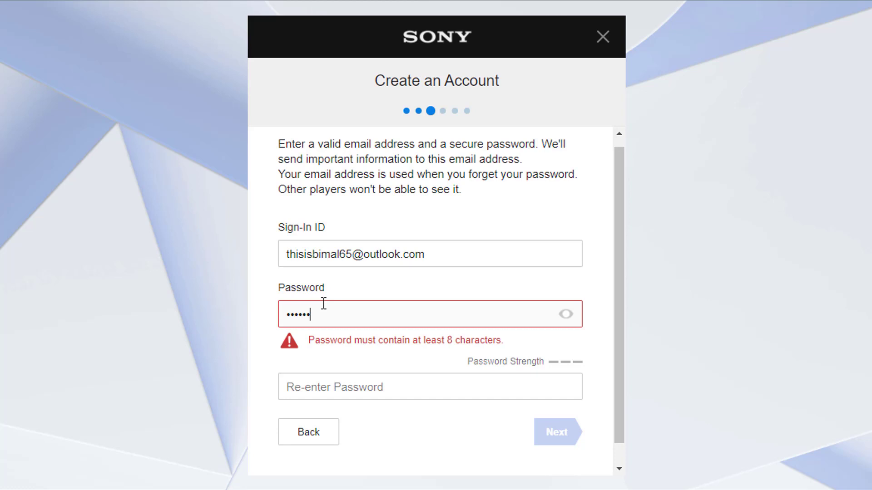
{"action": "type", "text": "•••"}
{"action": "left_click", "coordinate": [337, 354]}
{"action": "type", "text": "••••••••••"}
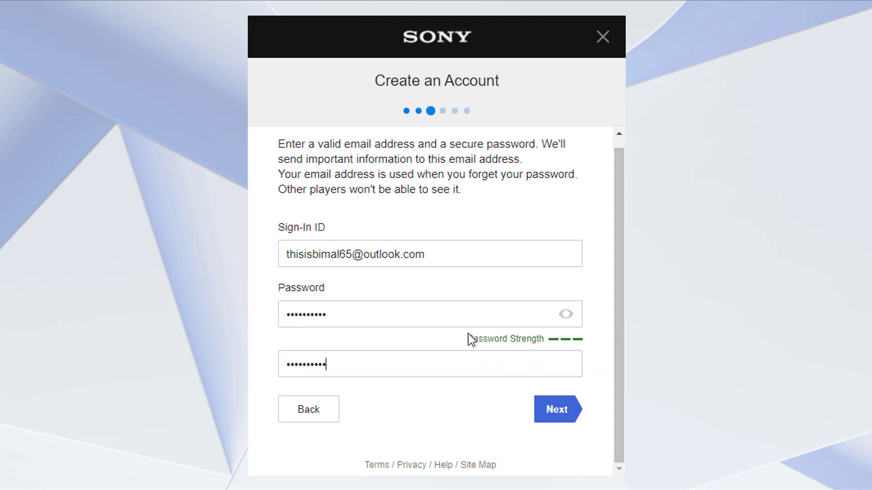
{"action": "left_click_drag", "start_coordinate": [466, 339], "coordinate": [546, 341]}
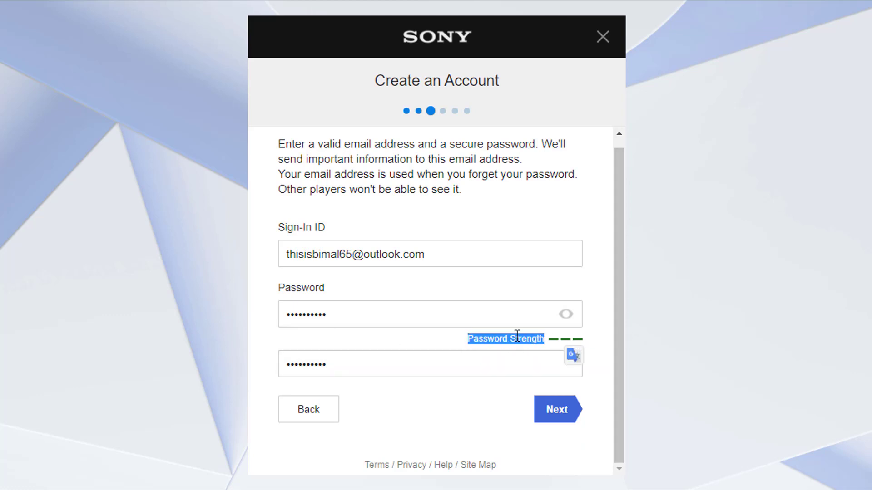
{"action": "left_click", "coordinate": [560, 346]}
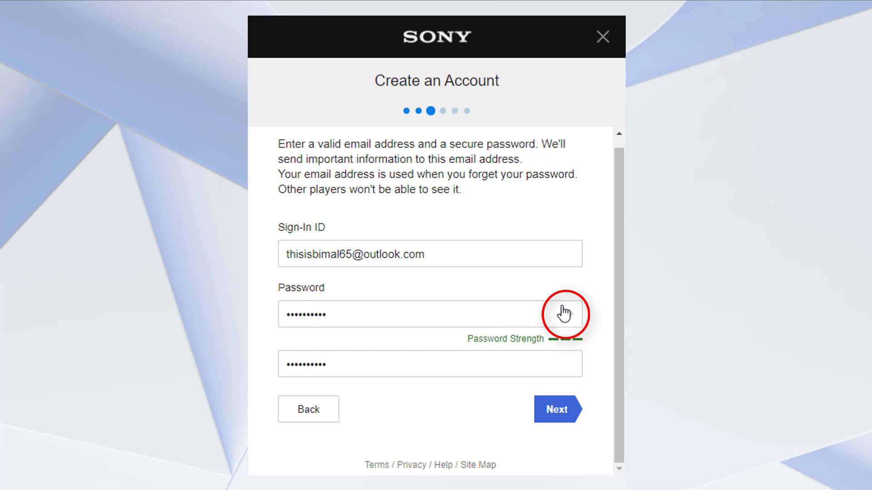
{"action": "left_click", "coordinate": [561, 317]}
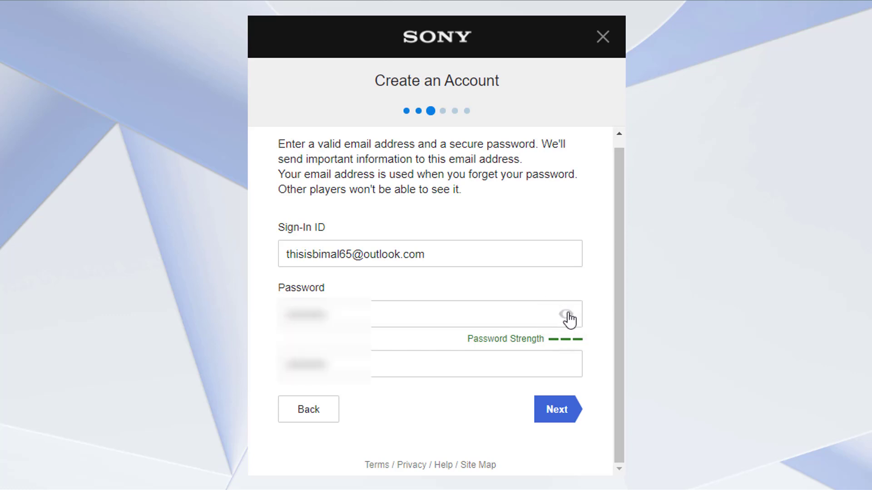
{"action": "left_click", "coordinate": [566, 316]}
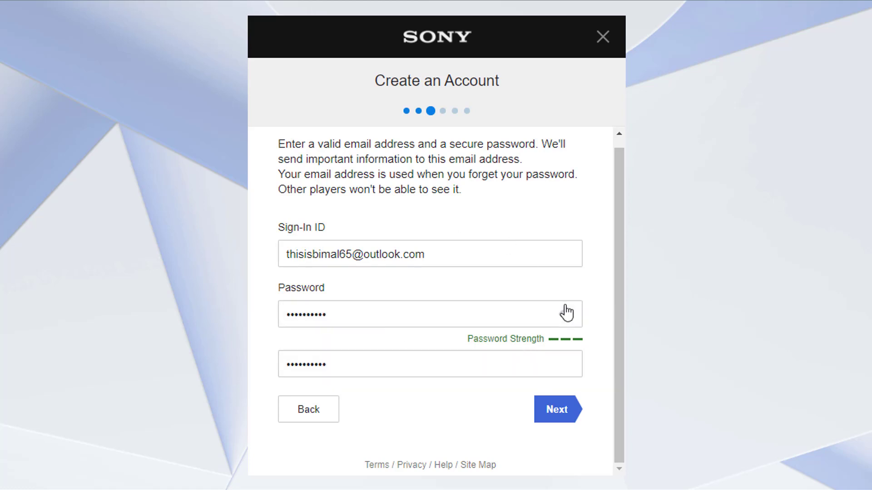
{"action": "left_click", "coordinate": [557, 411]}
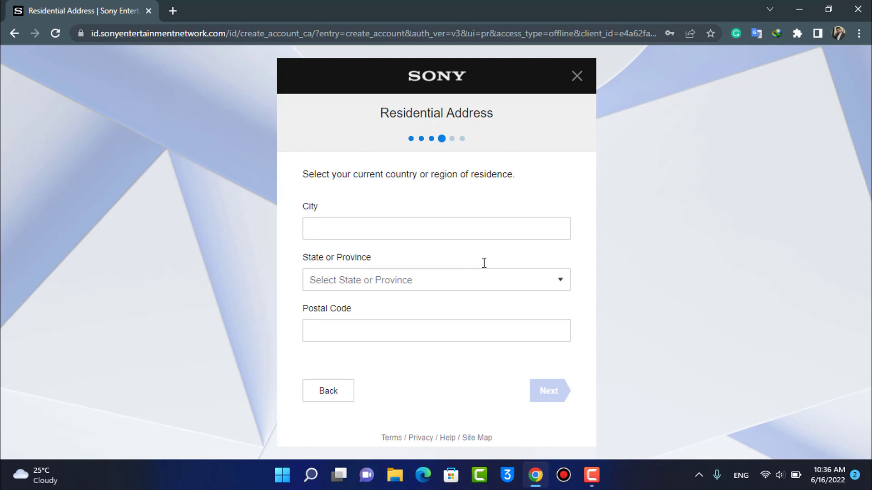
Autofill the city, choose Arkansas as the state, correct the postal code, and continue.
{"action": "left_click", "coordinate": [358, 227]}
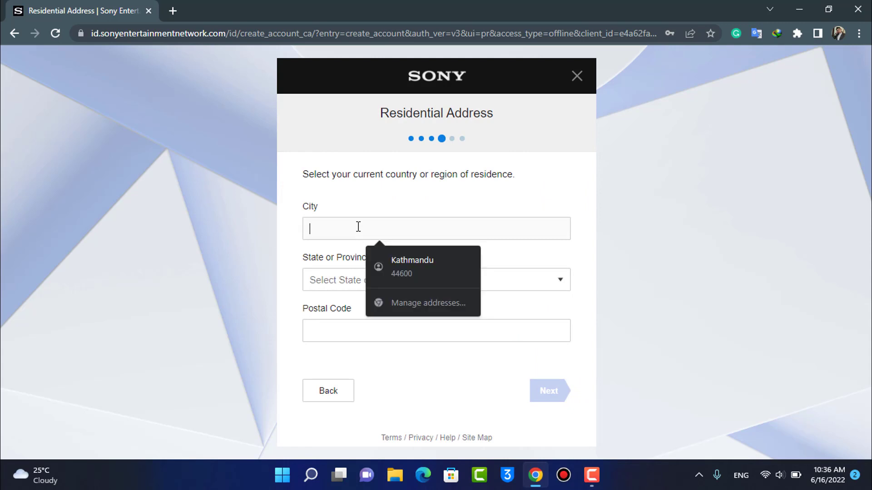
{"action": "left_click", "coordinate": [400, 257]}
{"action": "left_click", "coordinate": [375, 282]}
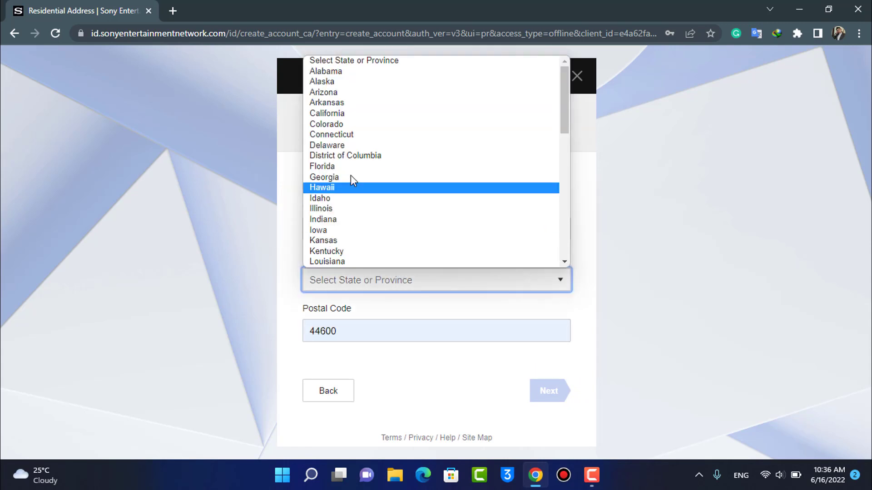
{"action": "left_click", "coordinate": [333, 104]}
{"action": "left_click", "coordinate": [354, 338]}
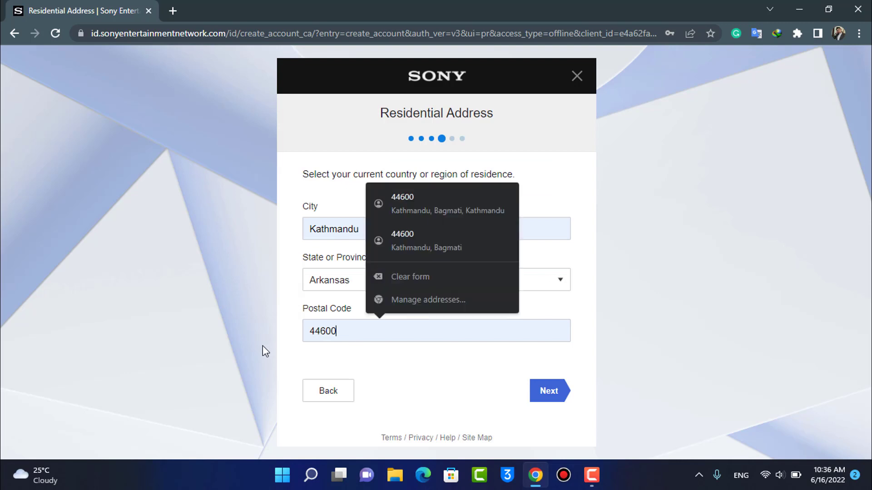
{"action": "double_click", "coordinate": [331, 331]}
{"action": "type", "text": "18420"}
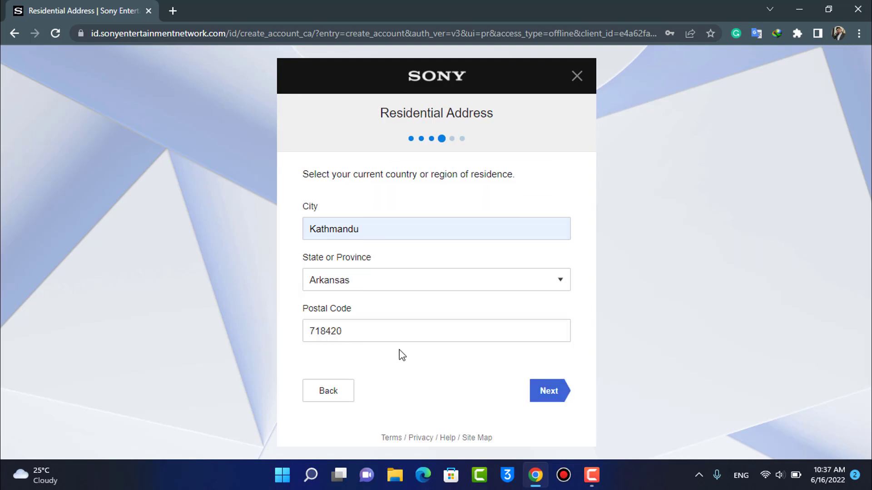
{"action": "left_click", "coordinate": [539, 393]}
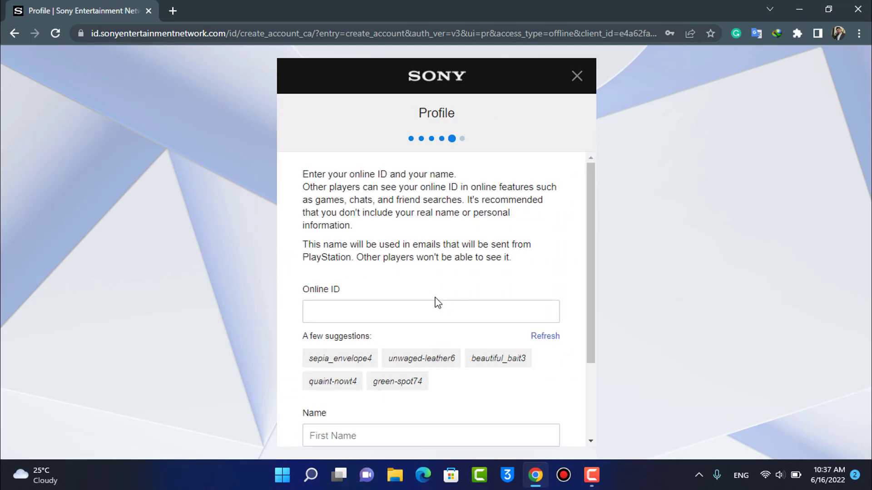
Take the first suggested online ID, autofill first and last name, and continue.
{"action": "scroll", "coordinate": [438, 272], "scroll_direction": "down", "scroll_amount": 2}
{"action": "scroll", "coordinate": [393, 223], "scroll_direction": "up", "scroll_amount": 2}
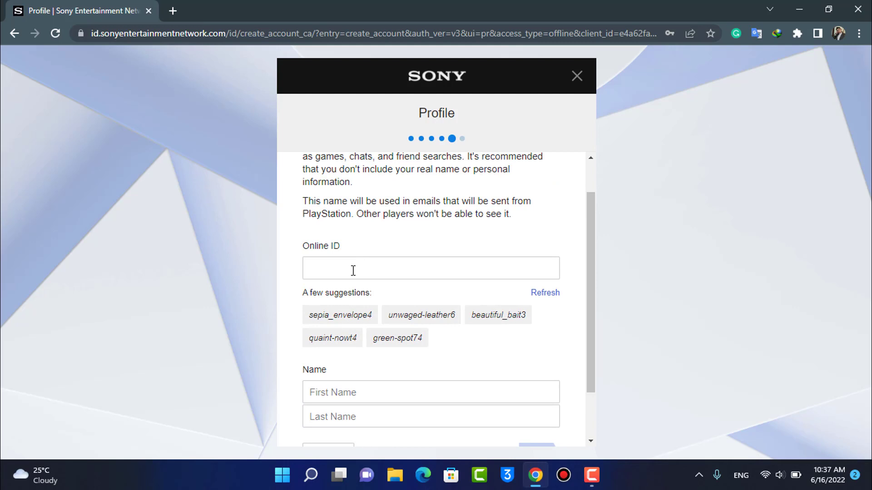
{"action": "scroll", "coordinate": [389, 293], "scroll_direction": "down", "scroll_amount": 2}
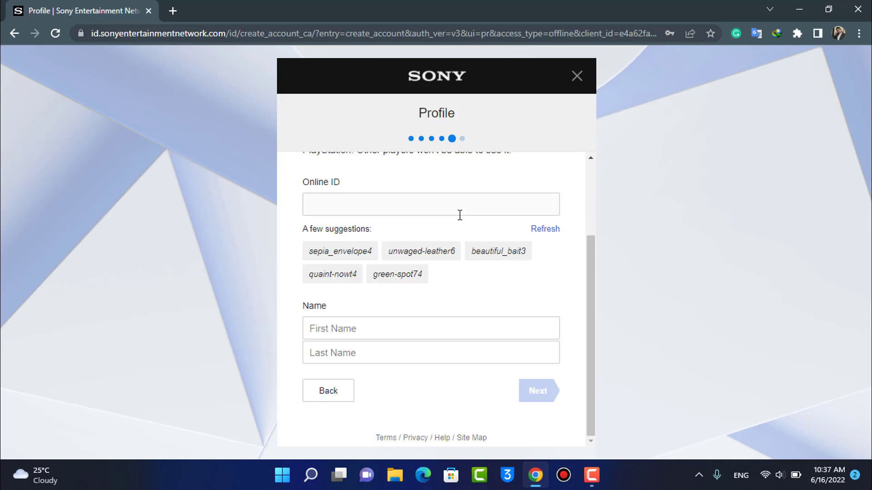
{"action": "left_click", "coordinate": [349, 262]}
{"action": "left_click", "coordinate": [384, 327]}
{"action": "left_click", "coordinate": [384, 352]}
{"action": "scroll", "coordinate": [408, 282], "scroll_direction": "up", "scroll_amount": 2}
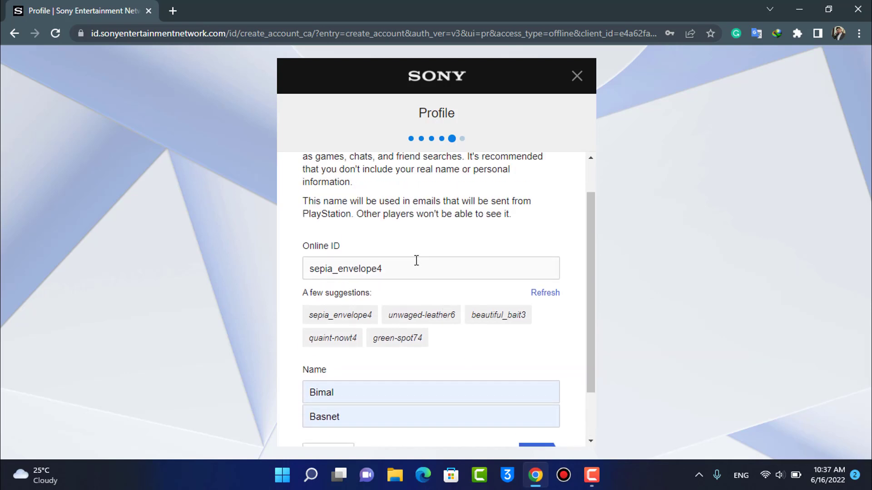
{"action": "scroll", "coordinate": [562, 382], "scroll_direction": "down", "scroll_amount": 1}
{"action": "scroll", "coordinate": [539, 407], "scroll_direction": "up", "scroll_amount": 1}
{"action": "scroll", "coordinate": [551, 406], "scroll_direction": "down", "scroll_amount": 1}
{"action": "left_click", "coordinate": [545, 401]}
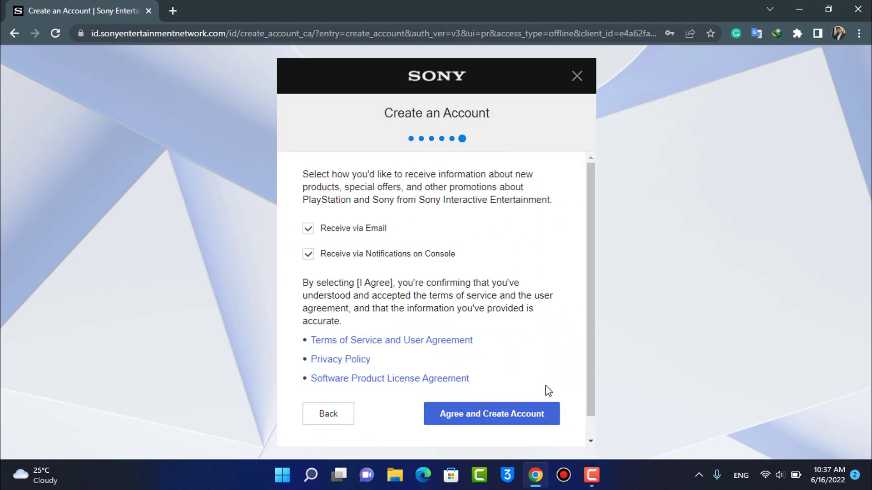
Agree to the terms, create the account, and acknowledge the success message.
{"action": "scroll", "coordinate": [547, 384], "scroll_direction": "down", "scroll_amount": 1}
{"action": "left_click", "coordinate": [513, 395]}
{"action": "scroll", "coordinate": [581, 375], "scroll_direction": "up", "scroll_amount": 1}
{"action": "scroll", "coordinate": [585, 378], "scroll_direction": "down", "scroll_amount": 1}
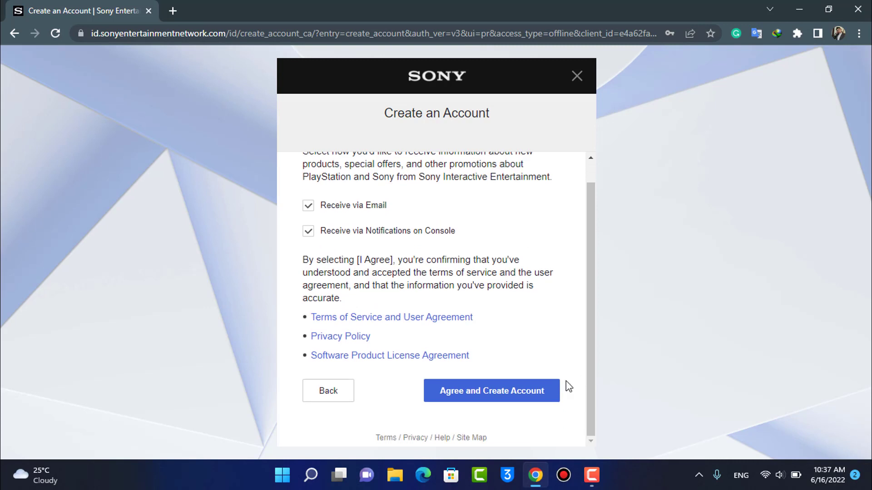
{"action": "left_click", "coordinate": [512, 396]}
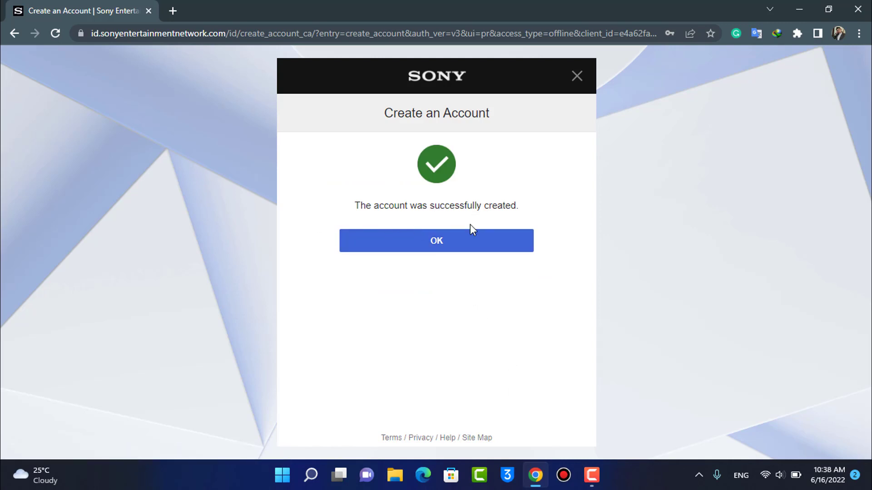
{"action": "left_click", "coordinate": [457, 245]}
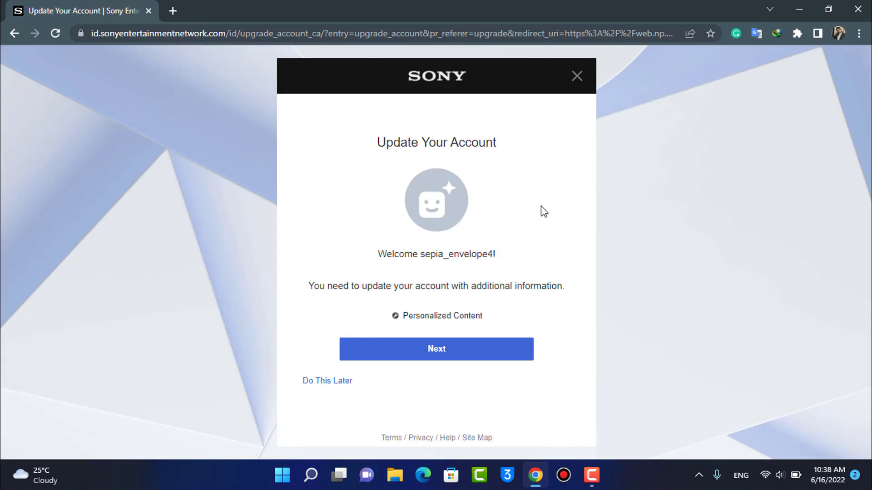
Continue past Update Your Account and confirm the personalized content settings.
{"action": "left_click", "coordinate": [436, 361]}
{"action": "scroll", "coordinate": [473, 278], "scroll_direction": "down", "scroll_amount": 4}
{"action": "left_click", "coordinate": [442, 358]}
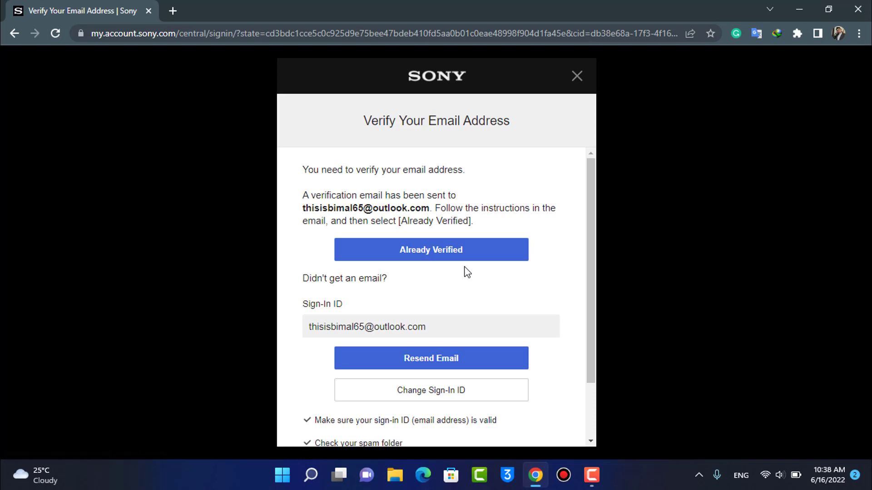
Clear all notifications from the Windows notification centre.
{"action": "scroll", "coordinate": [499, 249], "scroll_direction": "down", "scroll_amount": 2}
{"action": "scroll", "coordinate": [509, 228], "scroll_direction": "up", "scroll_amount": 2}
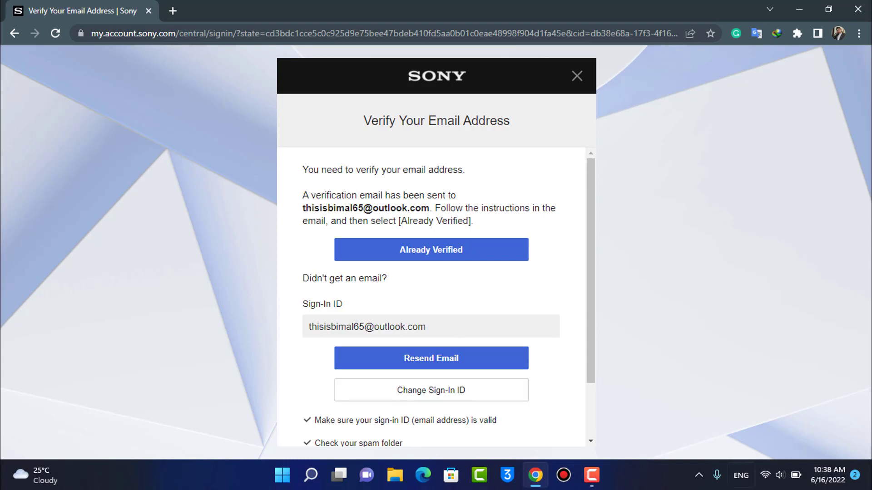
{"action": "left_click", "coordinate": [855, 475]}
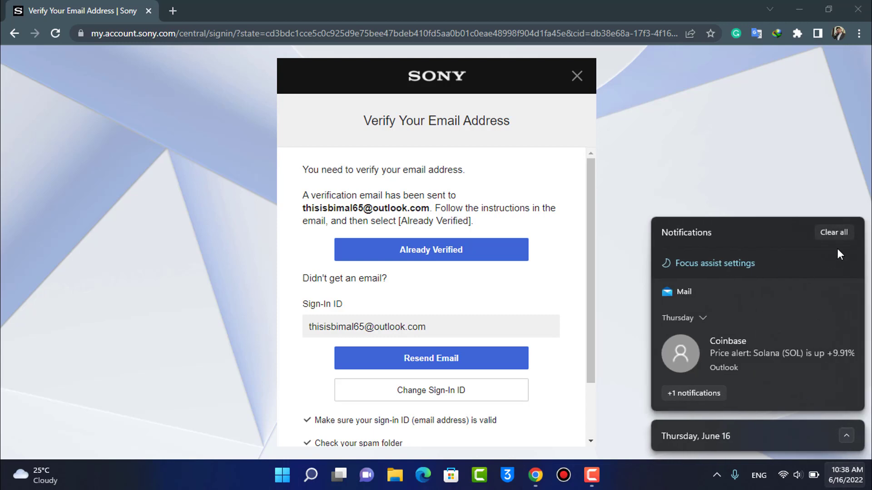
{"action": "left_click", "coordinate": [834, 233]}
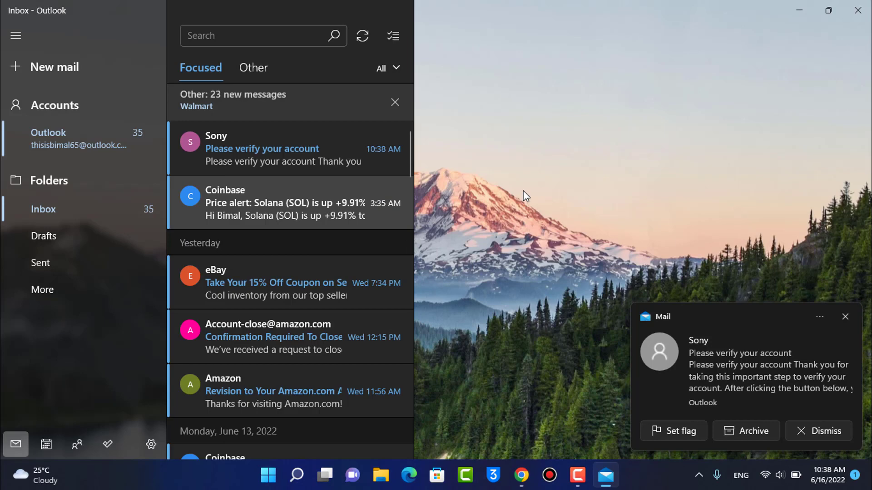
Open Sony's 'Please verify your account' email and dismiss the new-mail pop-up.
{"action": "left_click", "coordinate": [295, 162]}
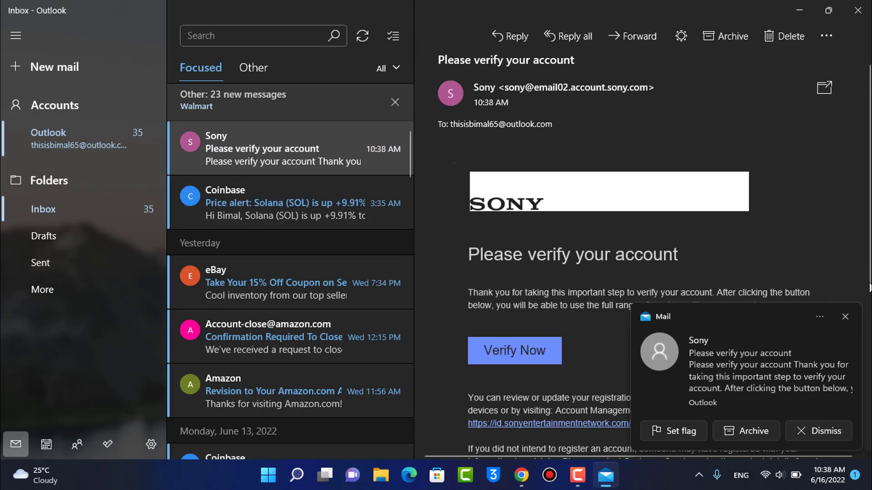
{"action": "left_click", "coordinate": [843, 314]}
{"action": "scroll", "coordinate": [780, 269], "scroll_direction": "down", "scroll_amount": 3}
{"action": "scroll", "coordinate": [678, 262], "scroll_direction": "up", "scroll_amount": 2}
{"action": "scroll", "coordinate": [678, 262], "scroll_direction": "up", "scroll_amount": 1}
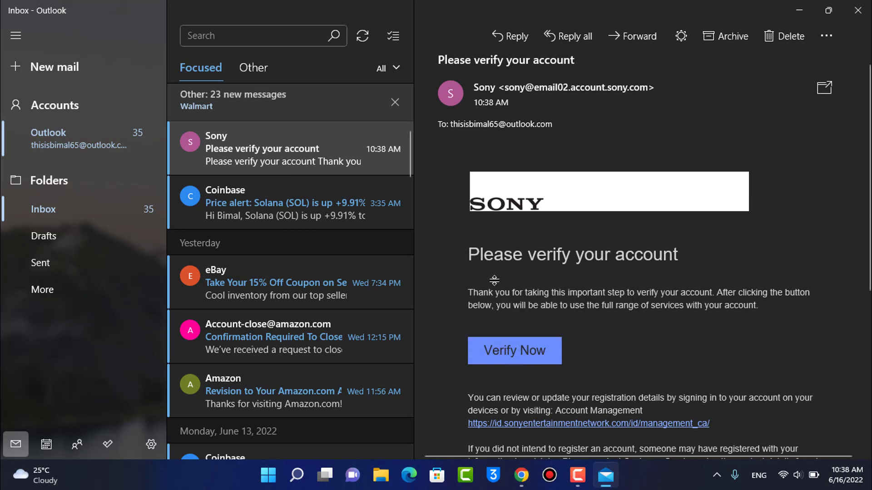
Verify the e-mail address via Verify Now, then close Edge and Mail.
{"action": "mouse_move", "coordinate": [515, 360]}
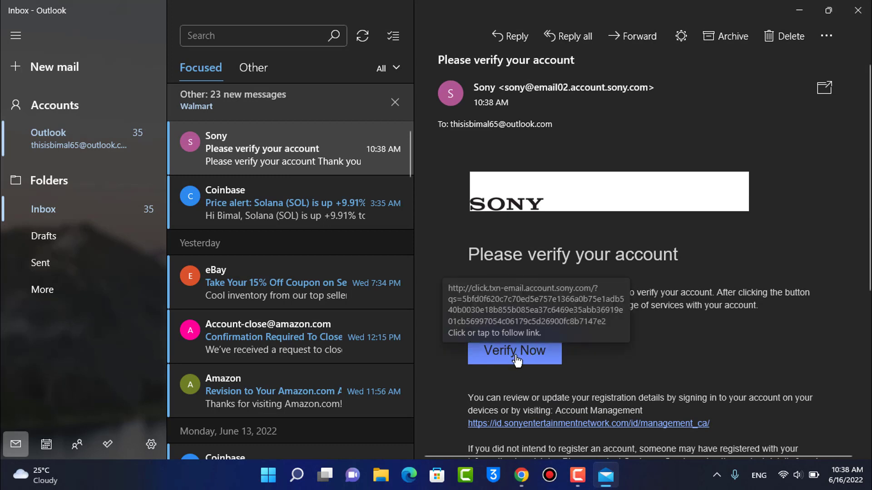
{"action": "left_click", "coordinate": [517, 361]}
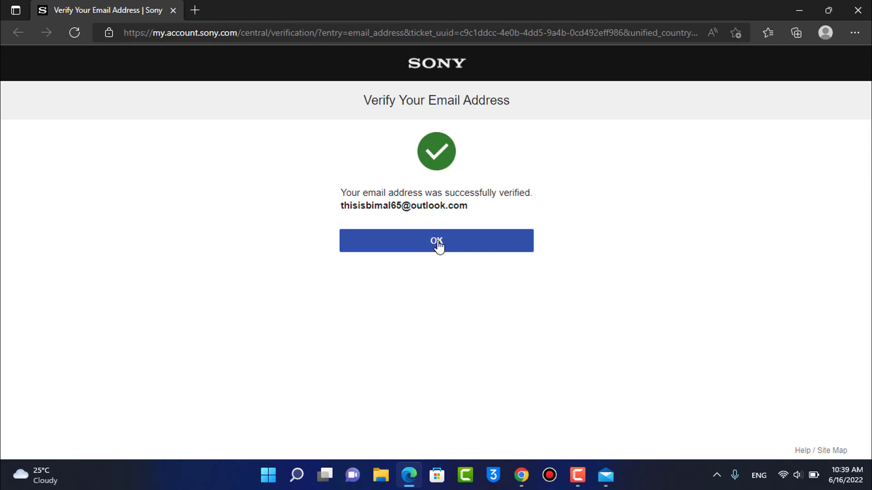
{"action": "left_click", "coordinate": [437, 245]}
{"action": "left_click", "coordinate": [859, 11]}
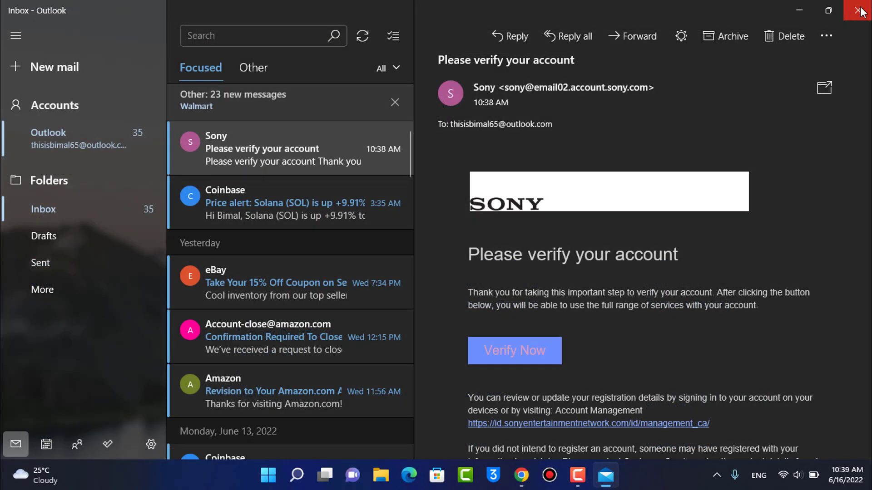
{"action": "left_click", "coordinate": [858, 10]}
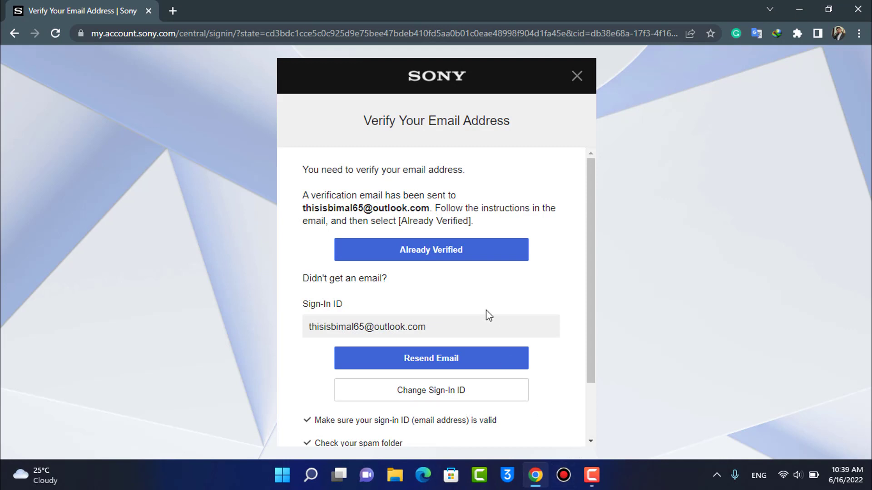
Confirm on the Verify Your Email Address prompt that the email is already verified.
{"action": "scroll", "coordinate": [486, 315], "scroll_direction": "down", "scroll_amount": 2}
{"action": "scroll", "coordinate": [483, 259], "scroll_direction": "up", "scroll_amount": 2}
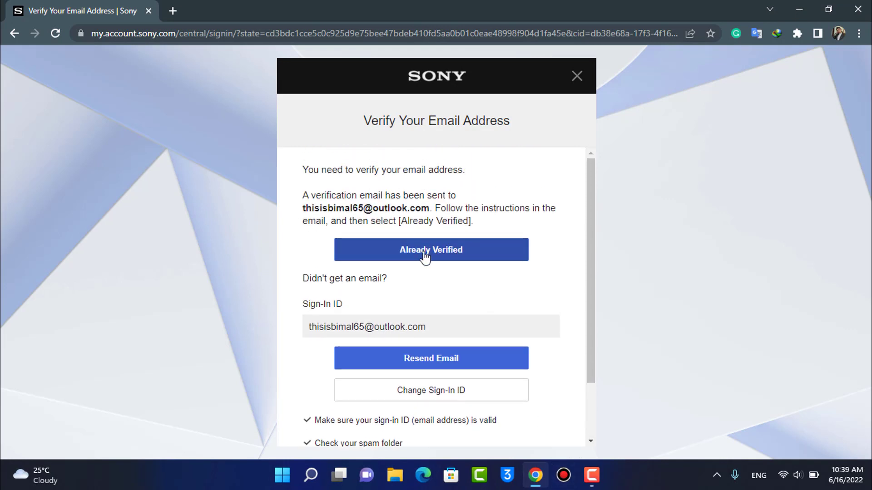
{"action": "left_click", "coordinate": [450, 252]}
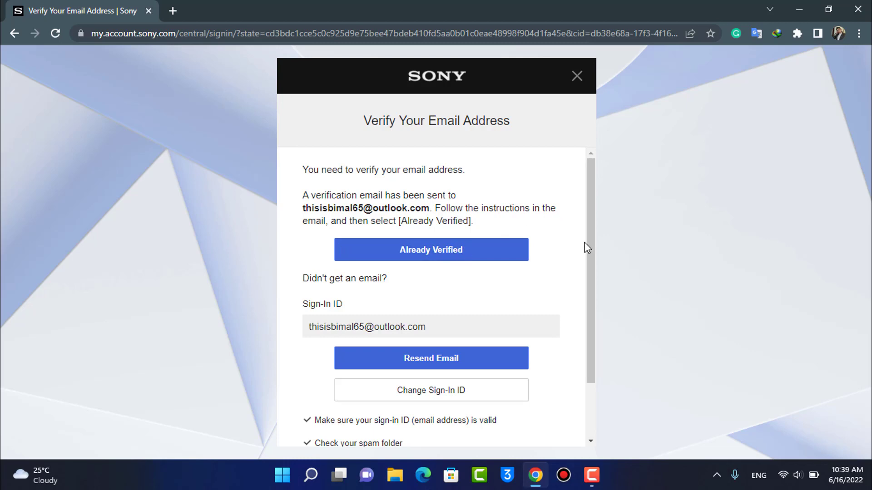
{"action": "scroll", "coordinate": [584, 241], "scroll_direction": "down", "scroll_amount": 2}
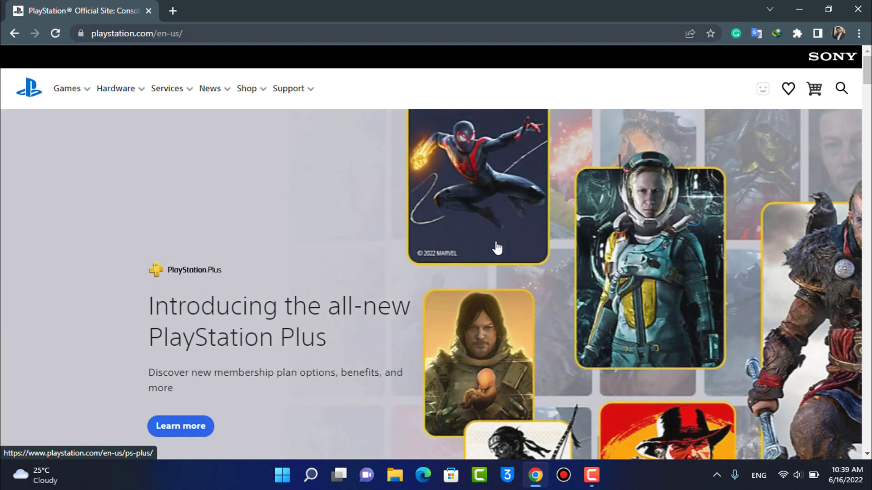
From the header profile icon's menu, choose Account Settings.
{"action": "scroll", "coordinate": [475, 259], "scroll_direction": "down", "scroll_amount": 5}
{"action": "scroll", "coordinate": [331, 404], "scroll_direction": "up", "scroll_amount": 1}
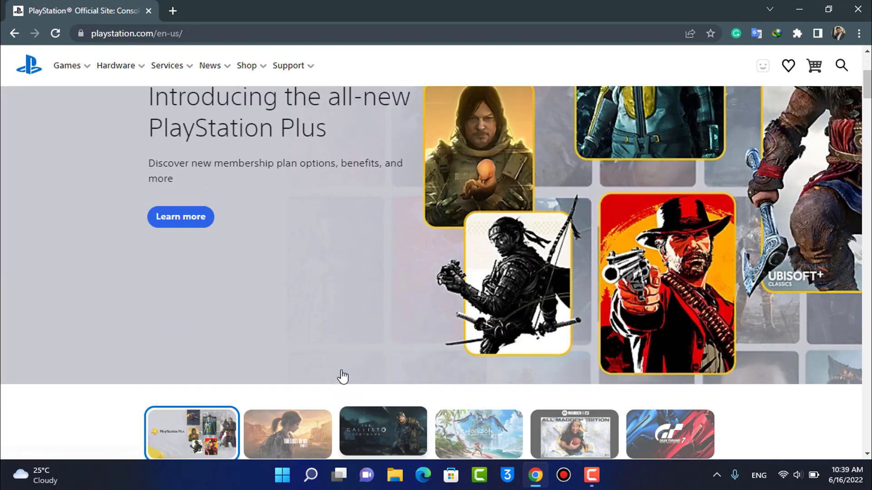
{"action": "scroll", "coordinate": [343, 377], "scroll_direction": "up", "scroll_amount": 4}
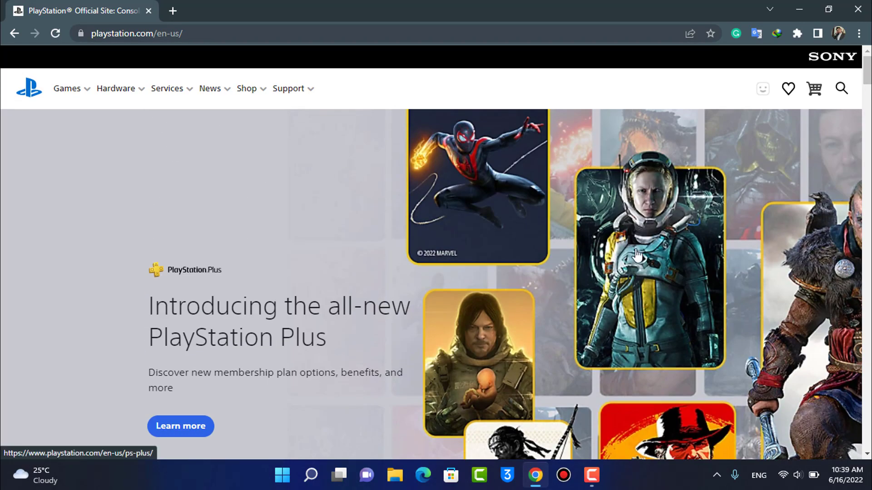
{"action": "left_click", "coordinate": [764, 90]}
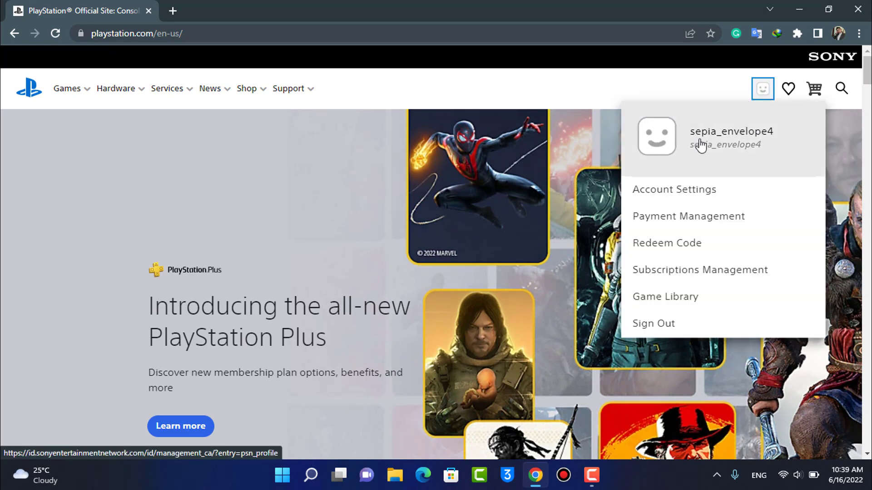
{"action": "left_click", "coordinate": [699, 193]}
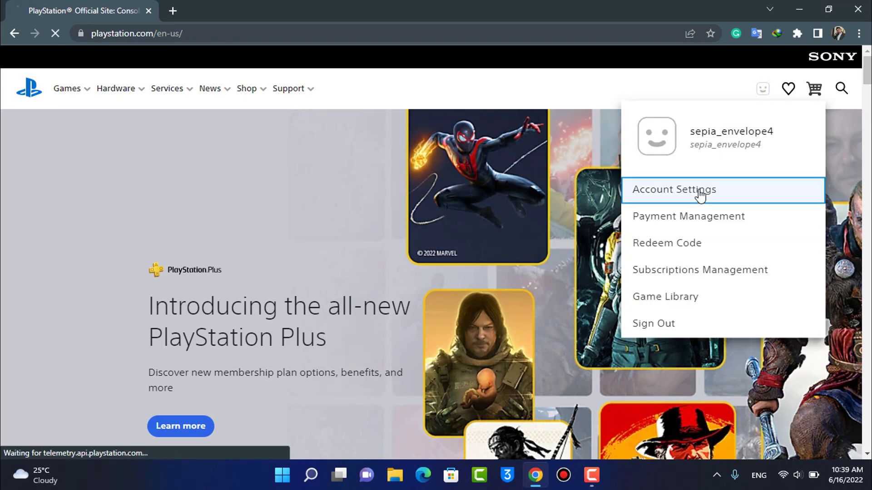